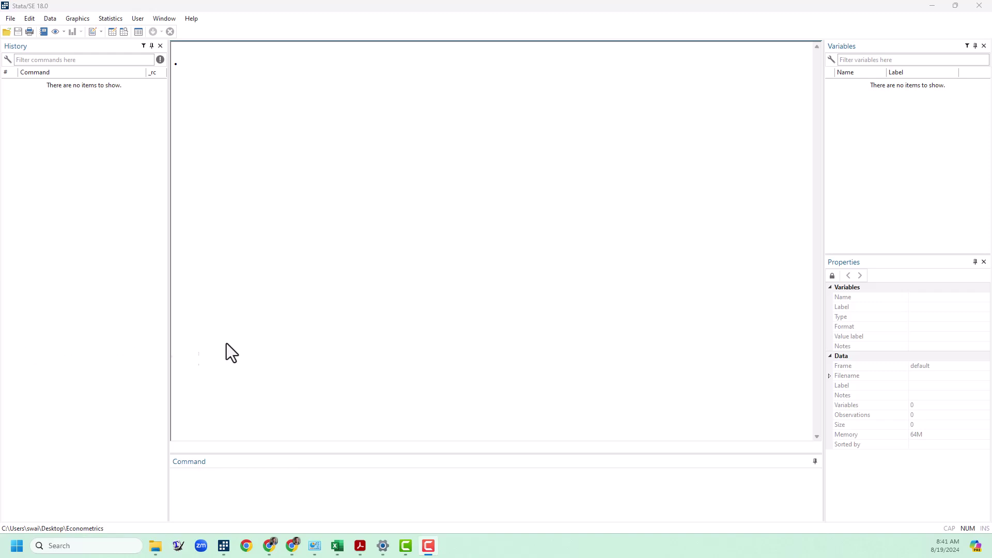
Load the cars dataset with use cars
click(443, 504)
text(use)
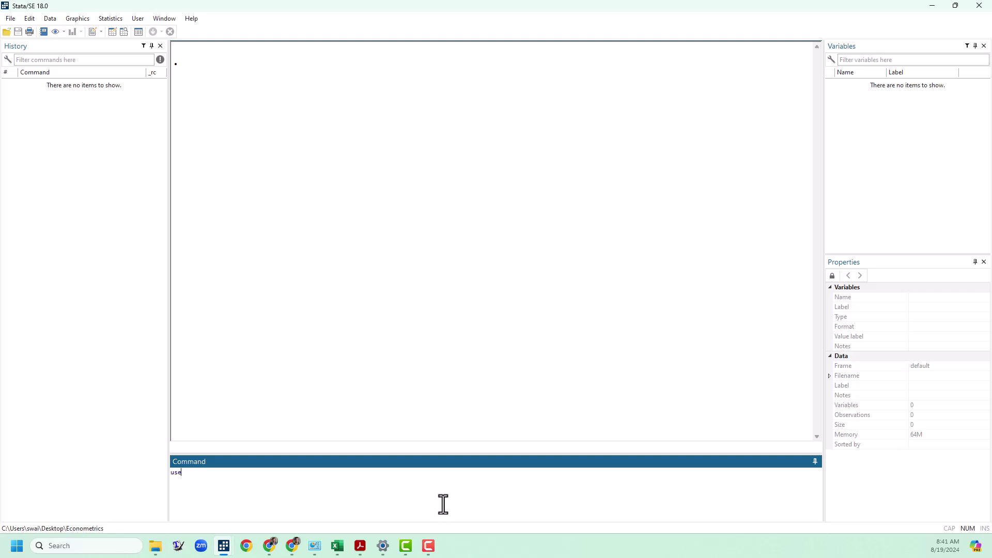
text( cars)
key(Return)
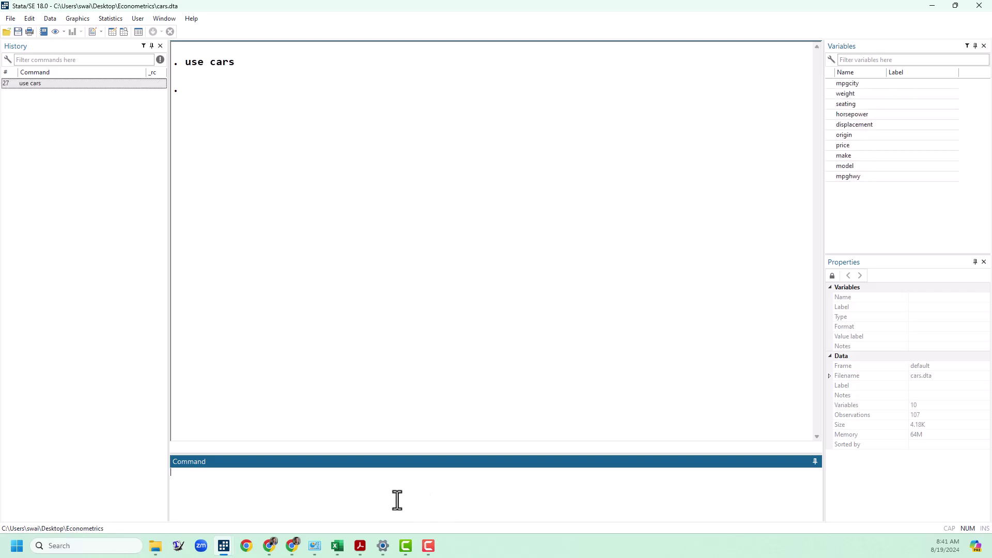
Summarize price across all 107 cars: mean 16800.64, max 57183
text(summarize)
text(price)
key(Return)
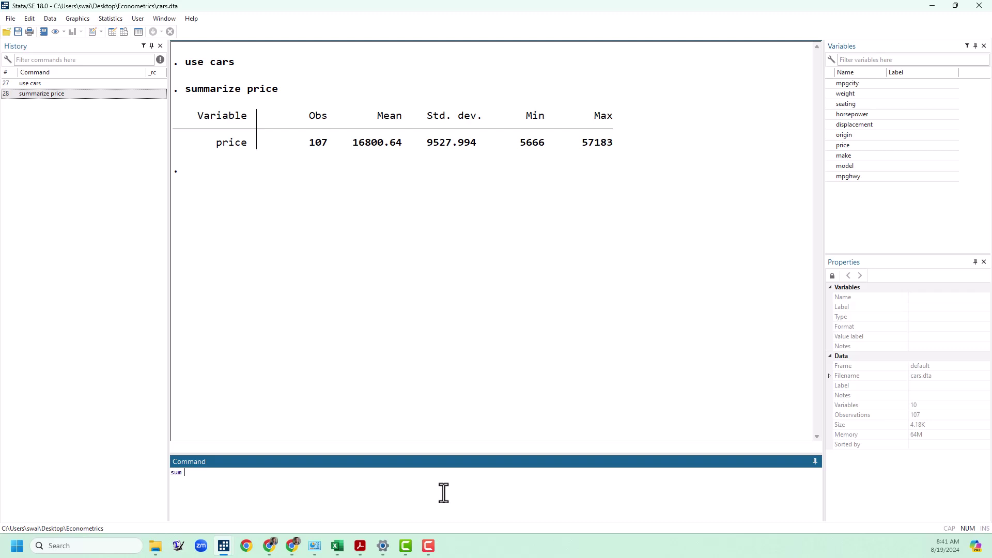
Rerun the price summary as sum price, then summarize horsepower (mean 124.6729, range 53–245)
text(price)
key(Return)
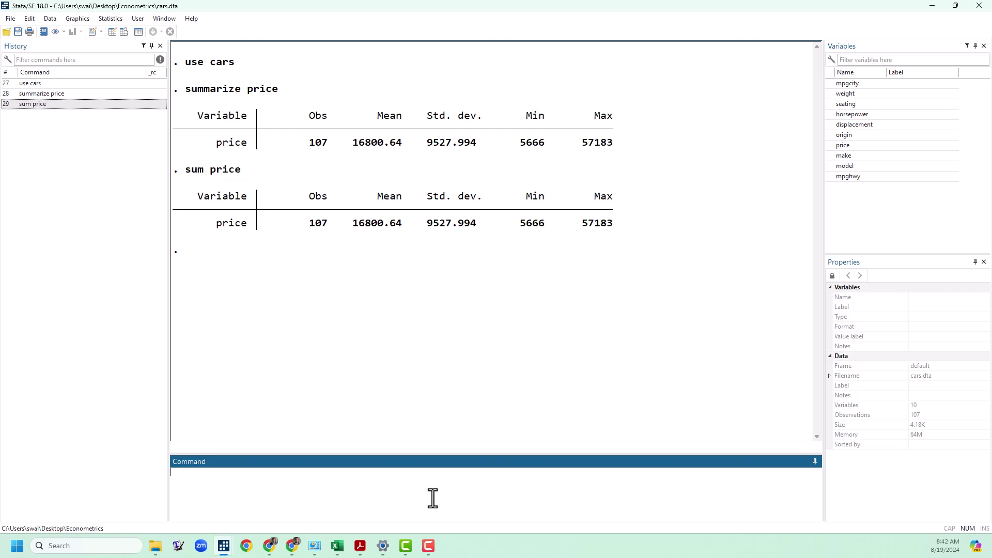
text(horsepower)
key(Return)
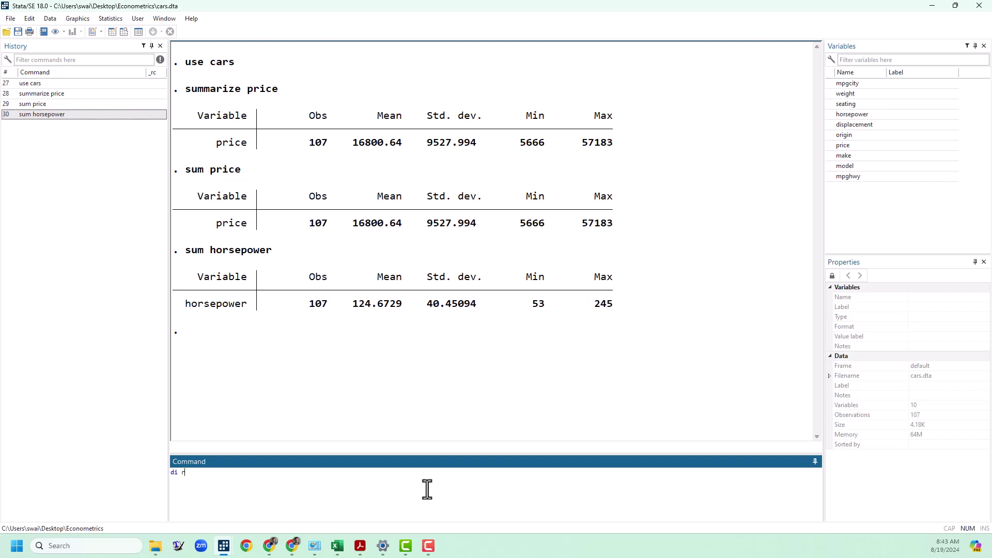
Display horsepower's stored mean (124.6729) and standard deviation (40.450943) with di r(mean) and di r(sd)
text((mean))
key(Return)
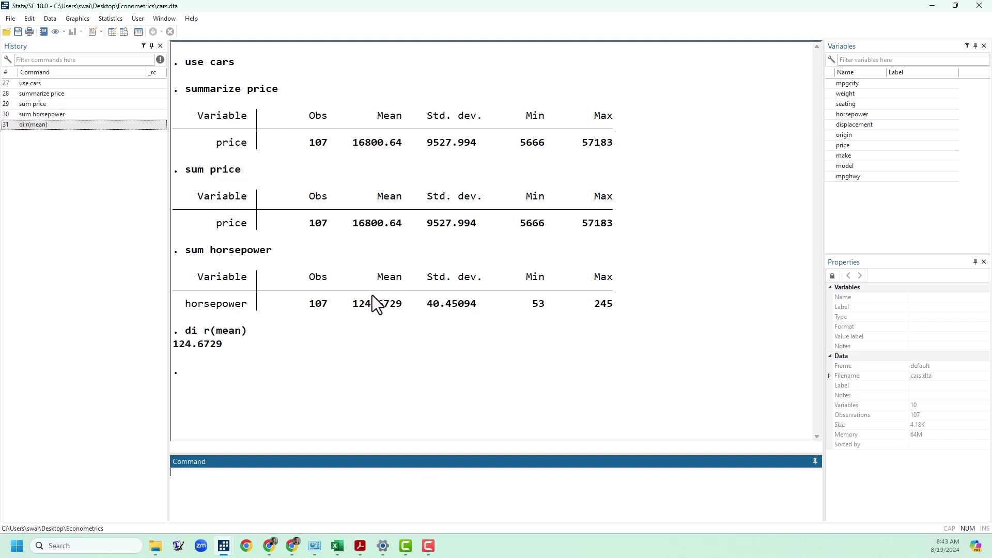
click(317, 509)
text(di r(sd))
key(Return)
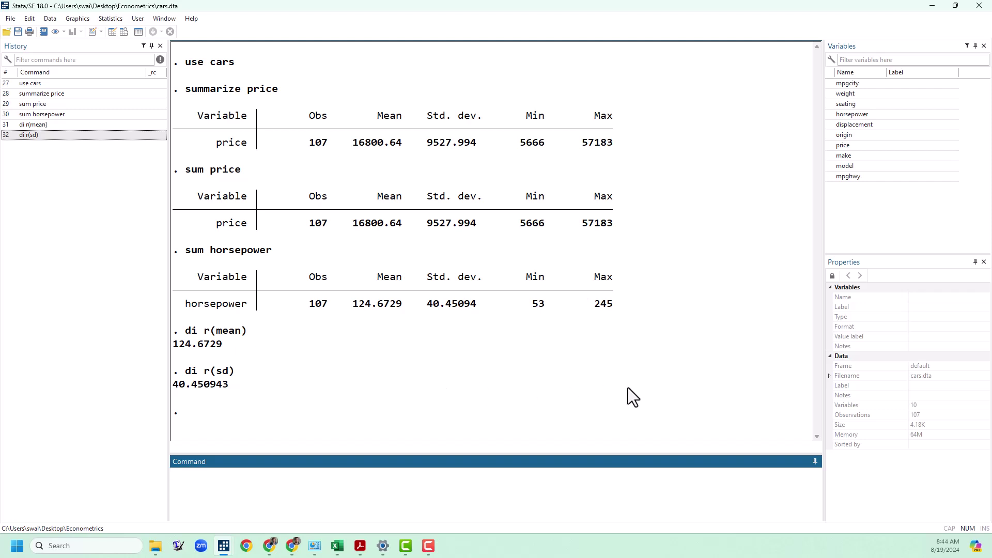
Run sum origin (0 observations), then browse the raw cars data and close the Data Editor
text(sum origin)
key(Return)
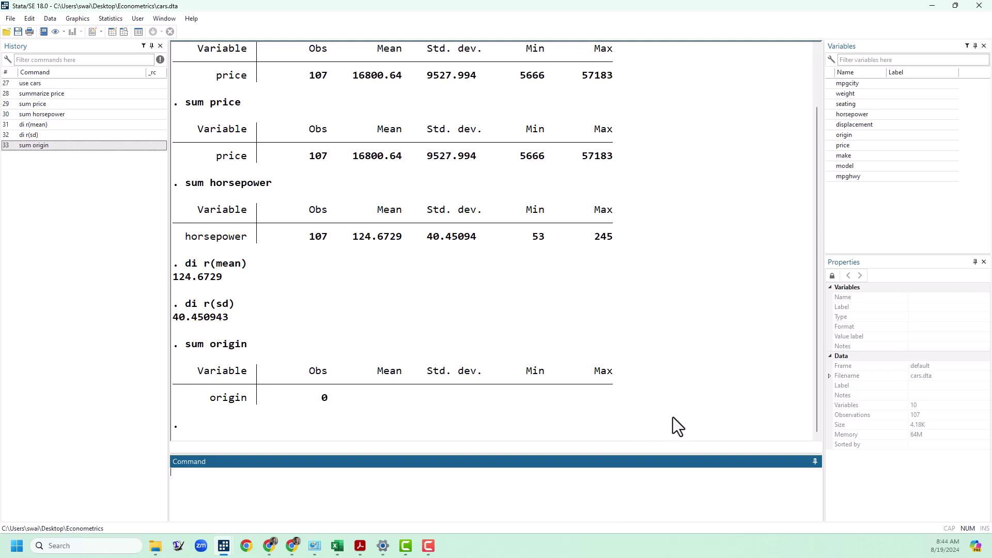
click(123, 32)
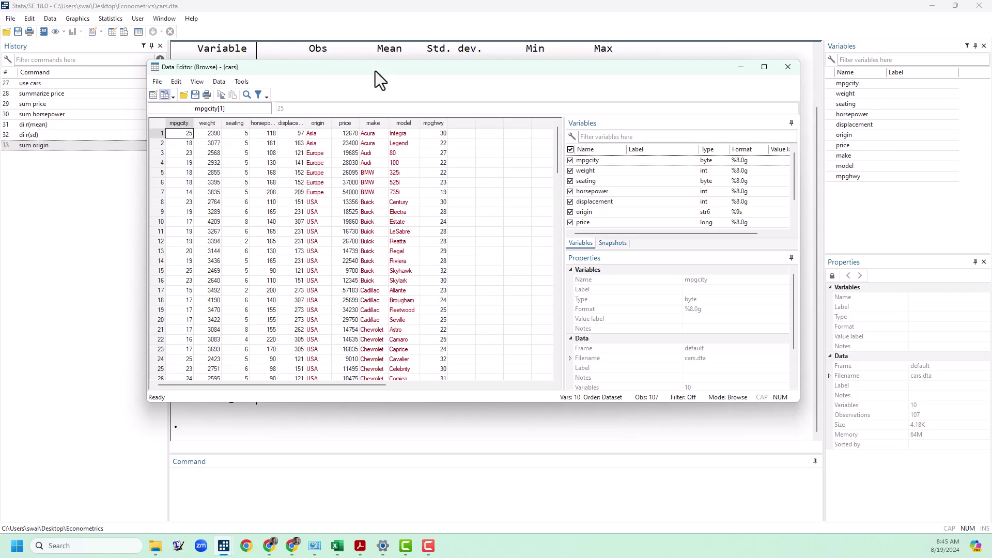
click(795, 67)
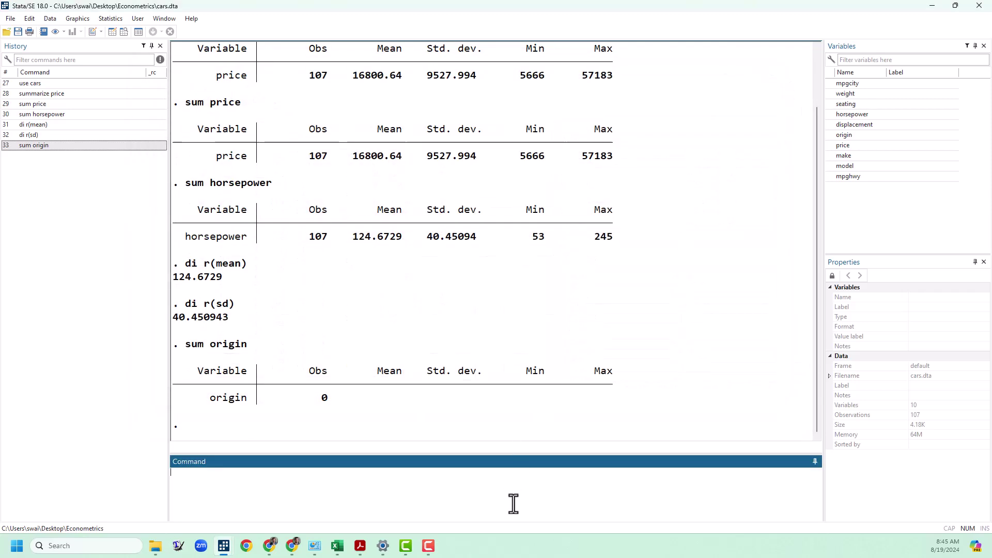
Tabulate origin: Asia 37, Europe 15, USA 55, totalling 107 cars
text(tabulate)
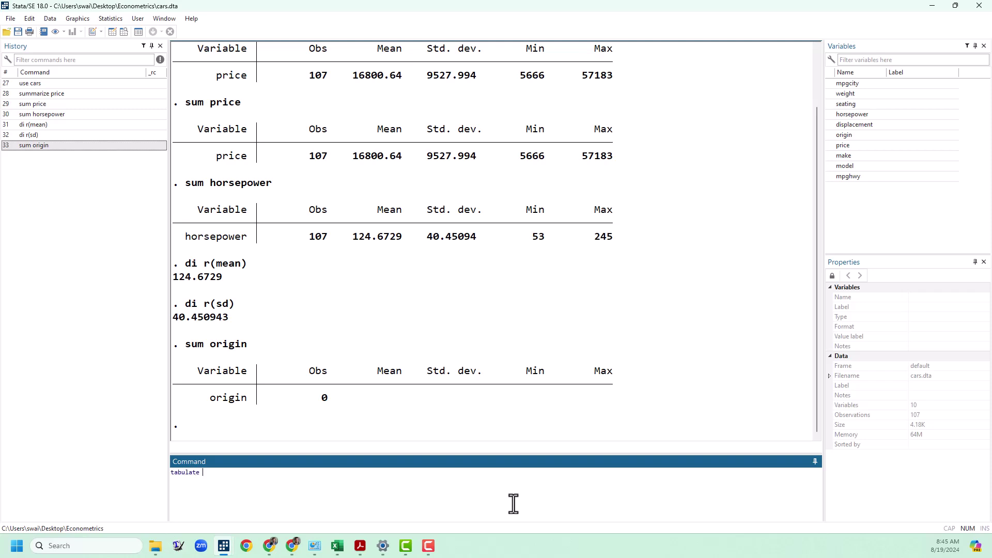
text(origin)
key(Return)
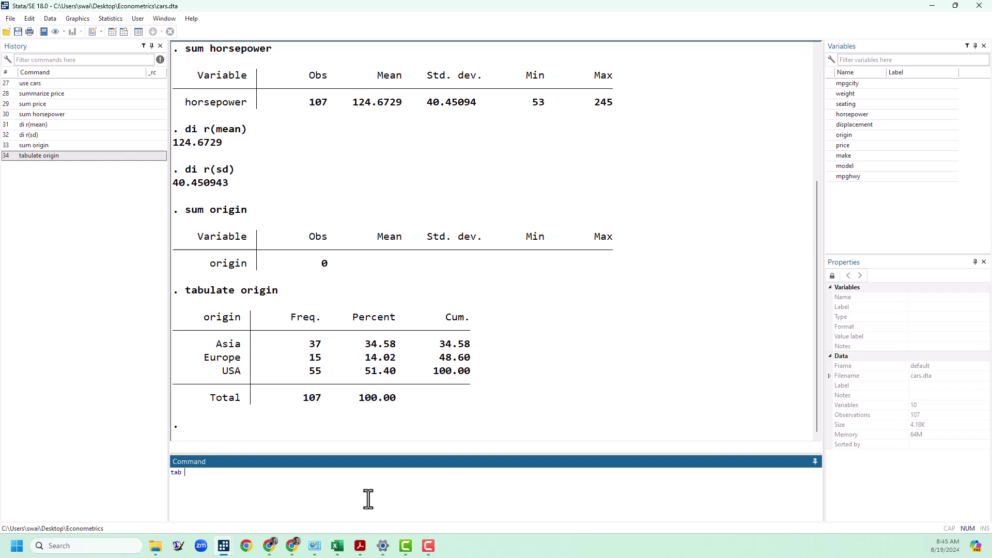
Tabulate seating: 5 seats most common with 59 cars, 2 seats 6, 8 seats 3
text(ating)
key(Return)
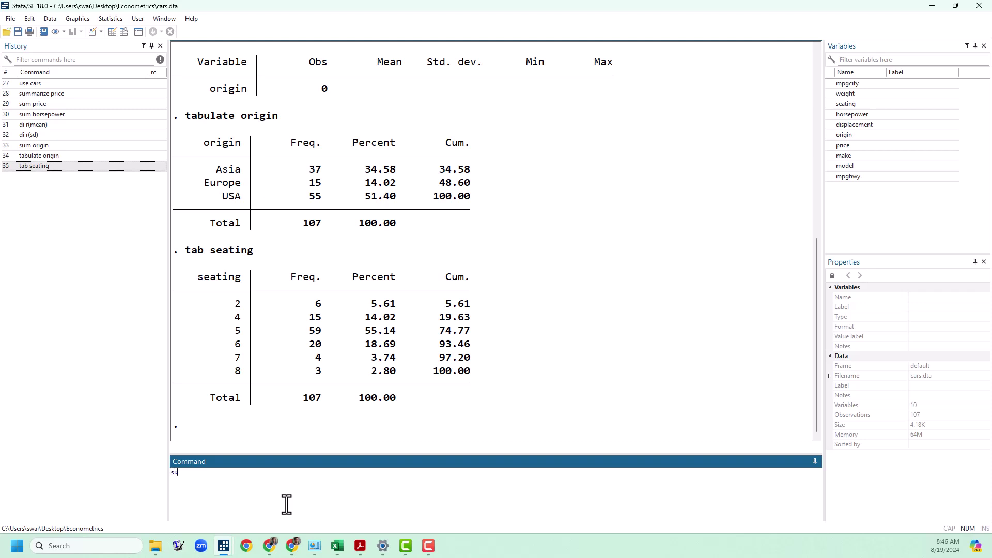
Run sum price if origin == "USA" (55 cars, mean 16304.05) and highlight USA's 55 in the origin table
text(rice if)
text(origin)
text(==)
text(USA)
key(Return)
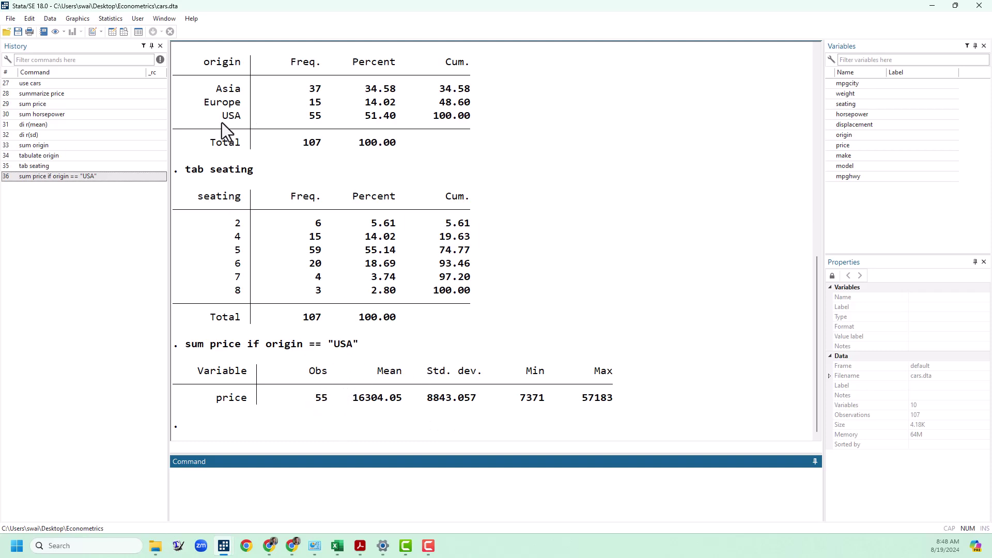
drag(221, 122, 252, 114)
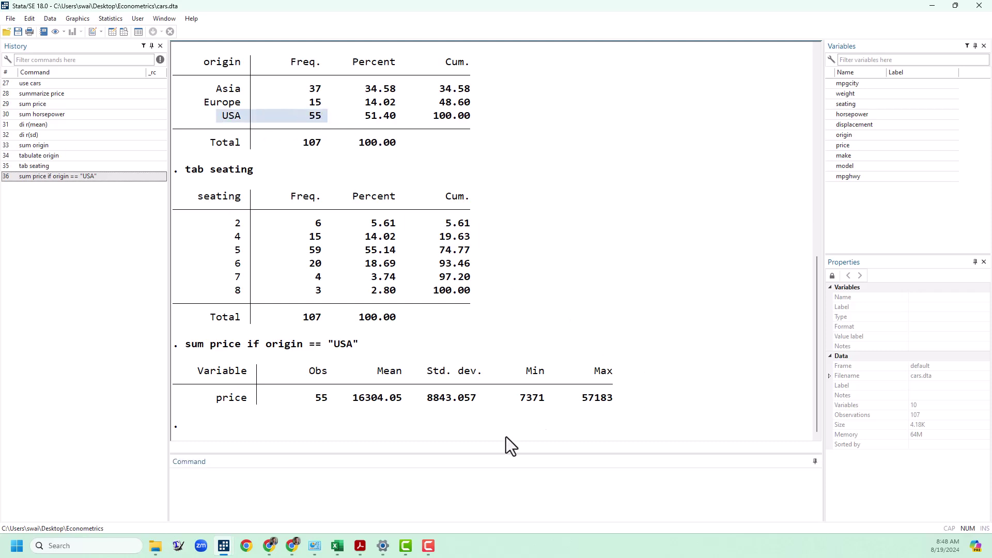
Run sum price if seating == 6: 20 cars, mean 17543.6, max 34230
click(341, 500)
text(sum)
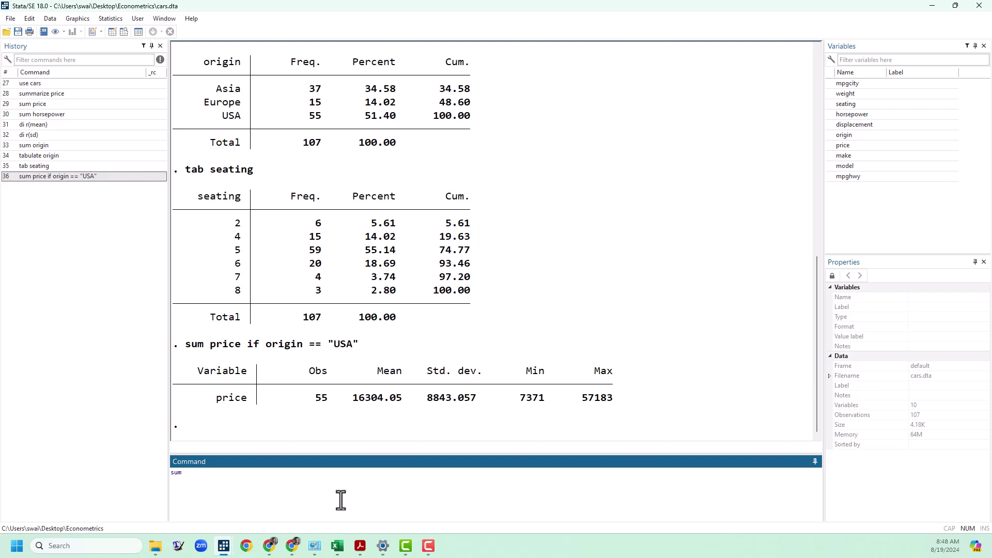
text( price if seating == 6)
key(Return)
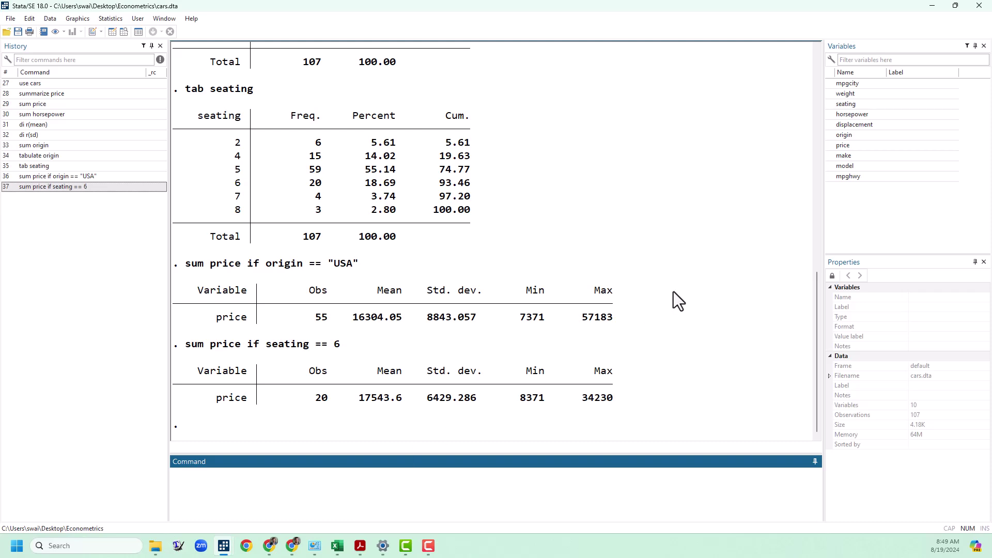
Summarize price if seating < 6 (80 cars), then edit it to seating <= 6 (100 cars)
text(sum price if seating < 6)
key(Return)
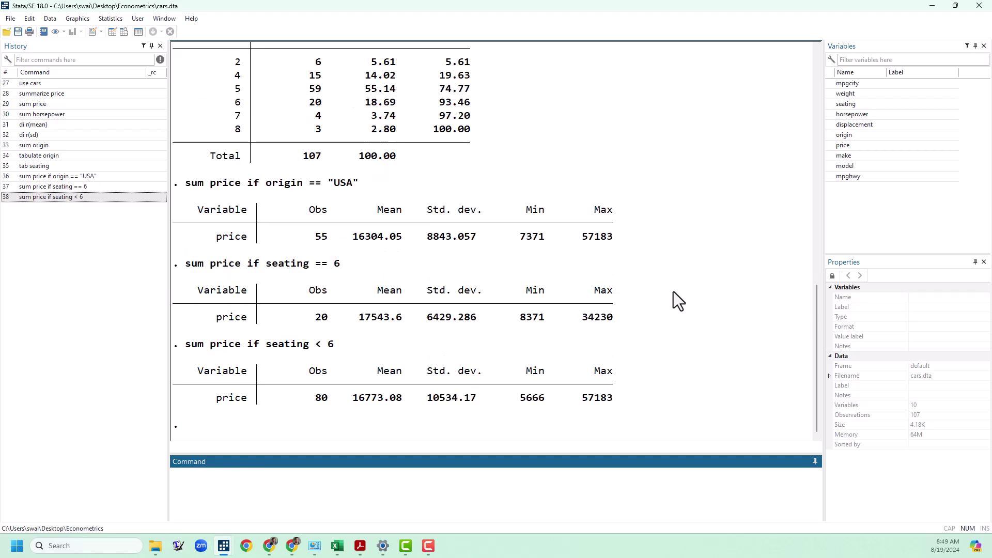
click(126, 199)
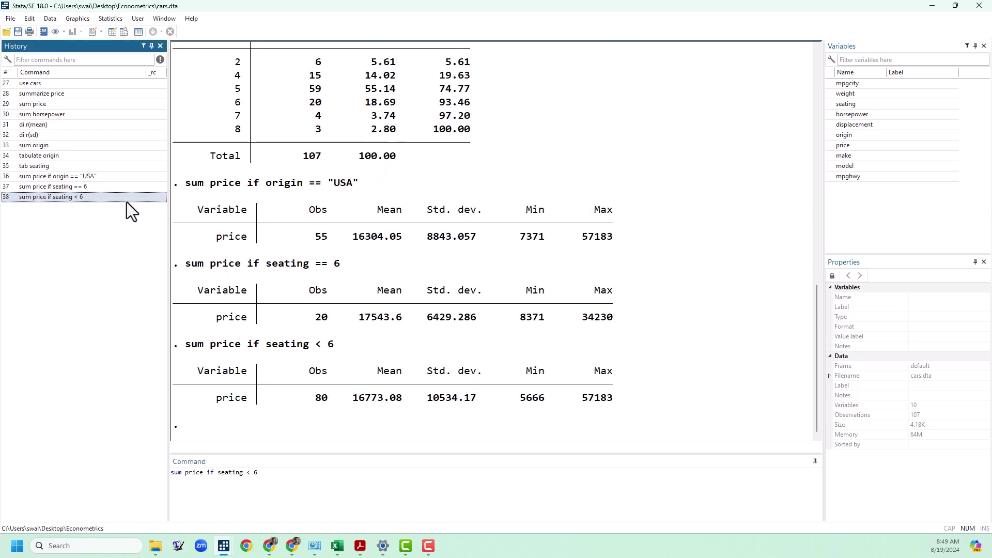
click(247, 472)
text(=)
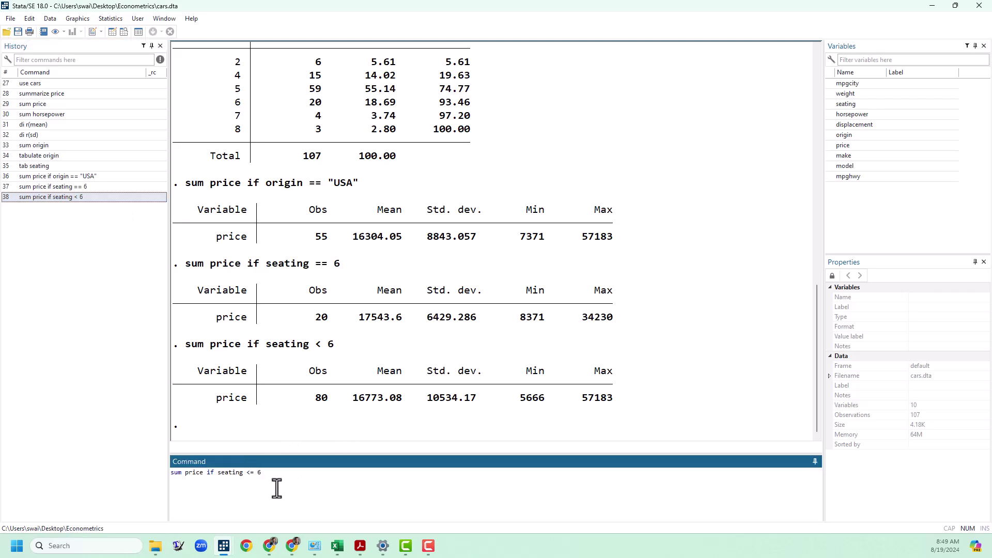
key(Return)
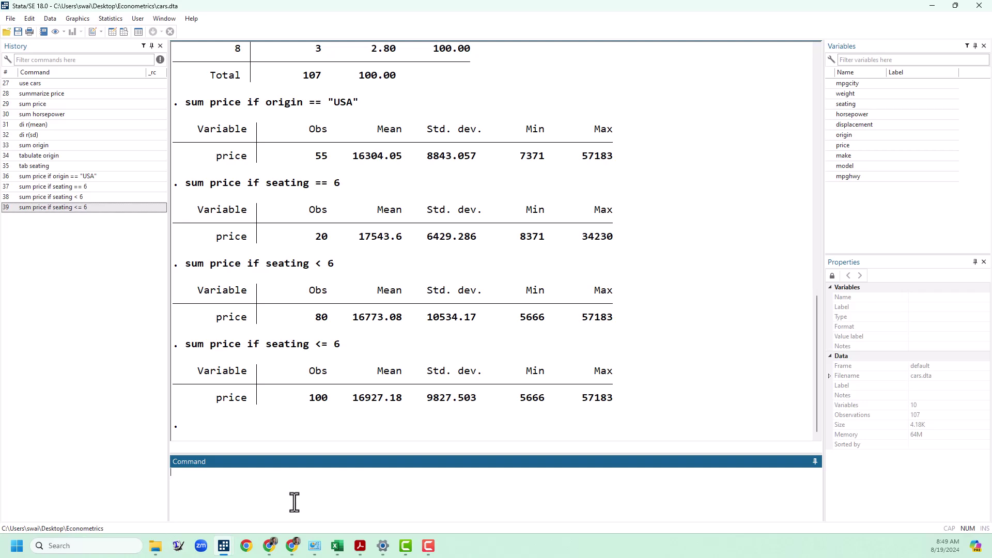
Sort the cars data by origin with sort origin
text(t origin)
key(Return)
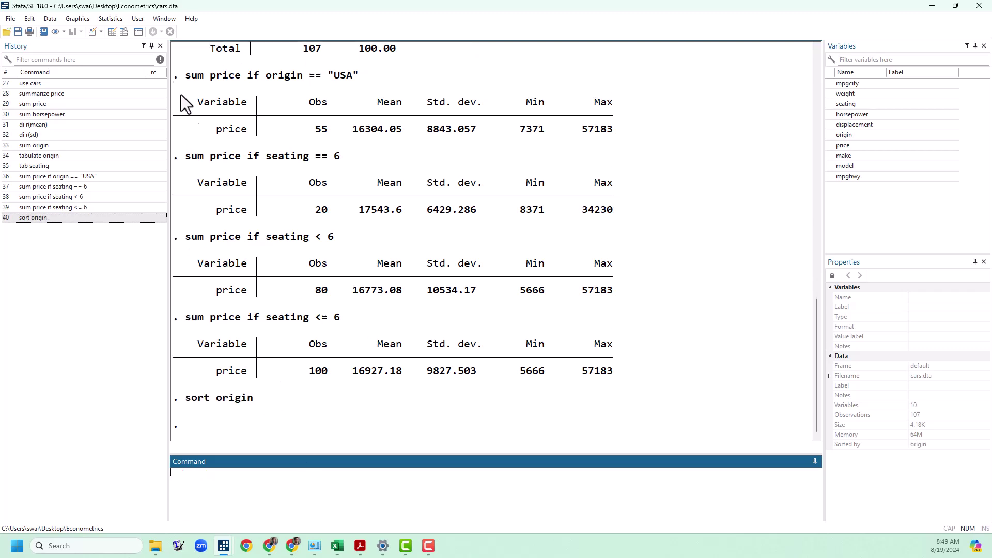
click(123, 31)
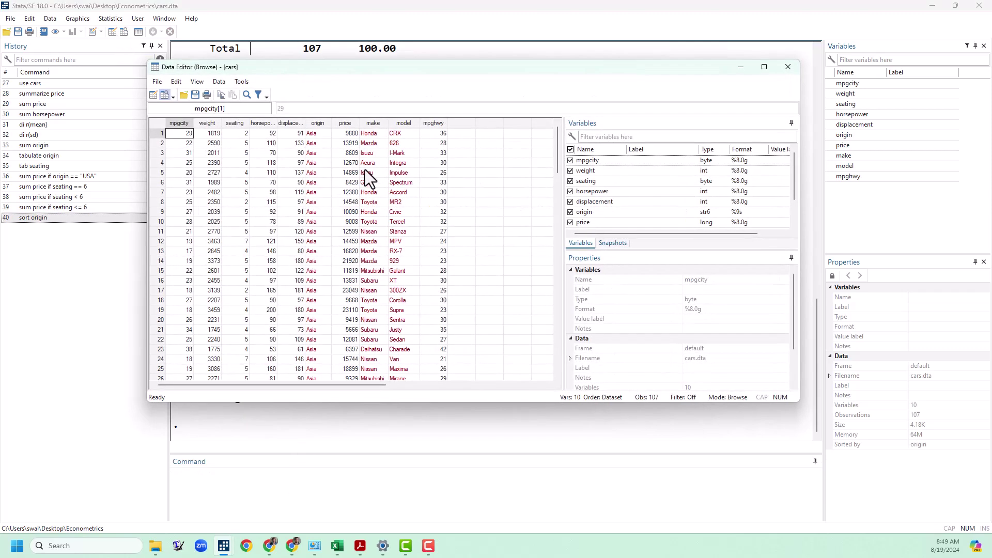
drag(312, 135, 316, 327)
scroll(316, 327, down, 7)
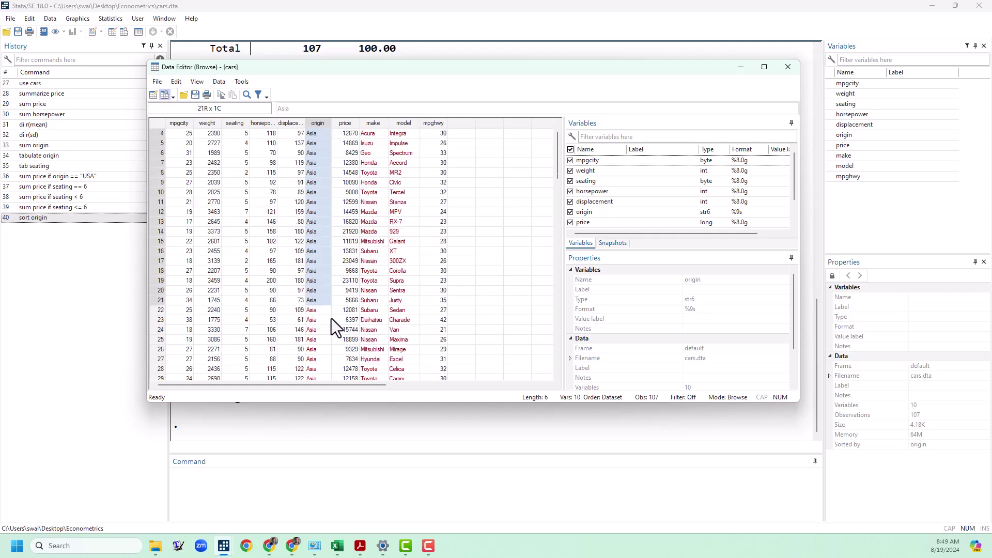
scroll(331, 316, down, 3)
drag(327, 174, 324, 243)
scroll(324, 244, down, 5)
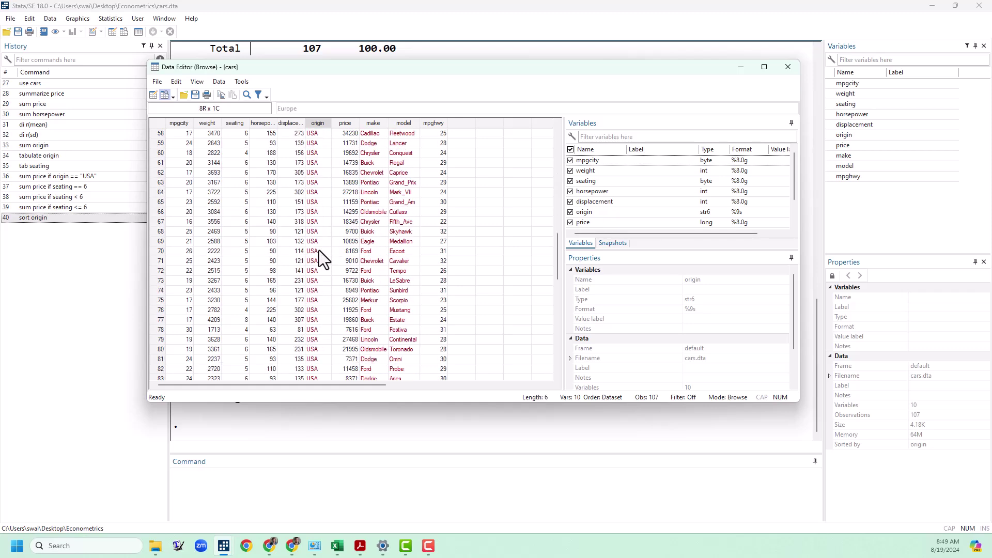
drag(327, 349, 374, 288)
scroll(403, 293, up, 4)
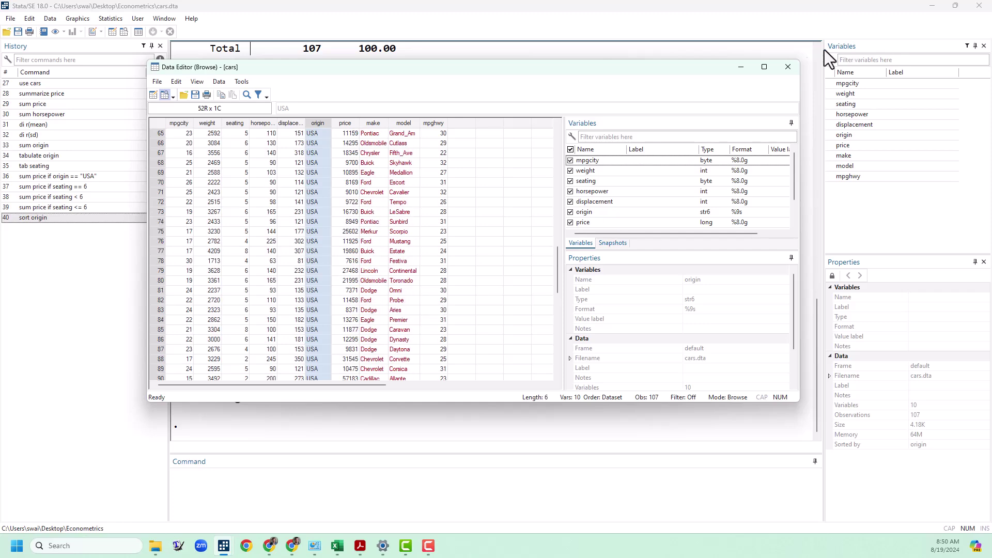
click(787, 67)
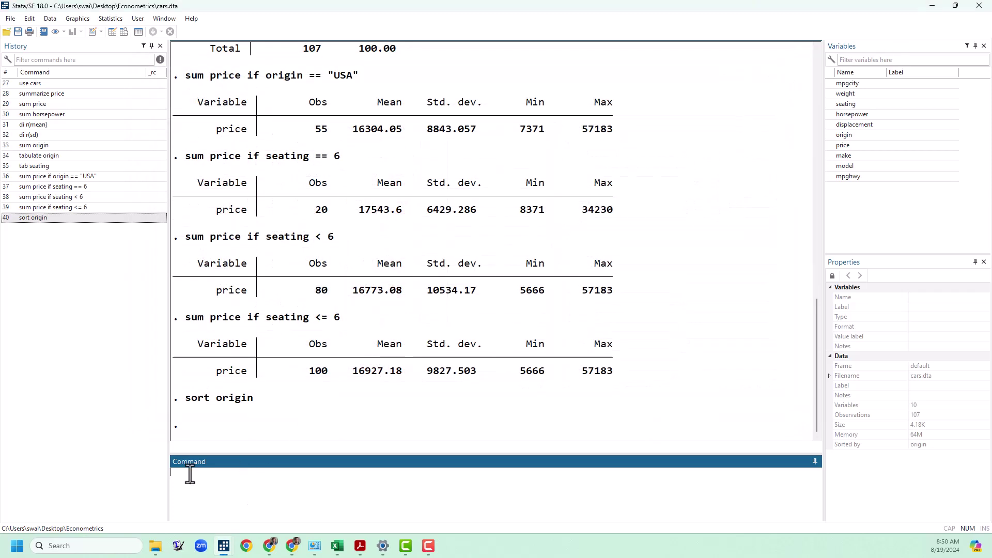
Run 'by origin: sum price' to get price summaries for Asia, Europe and USA
text(by origin: sum price)
key(Return)
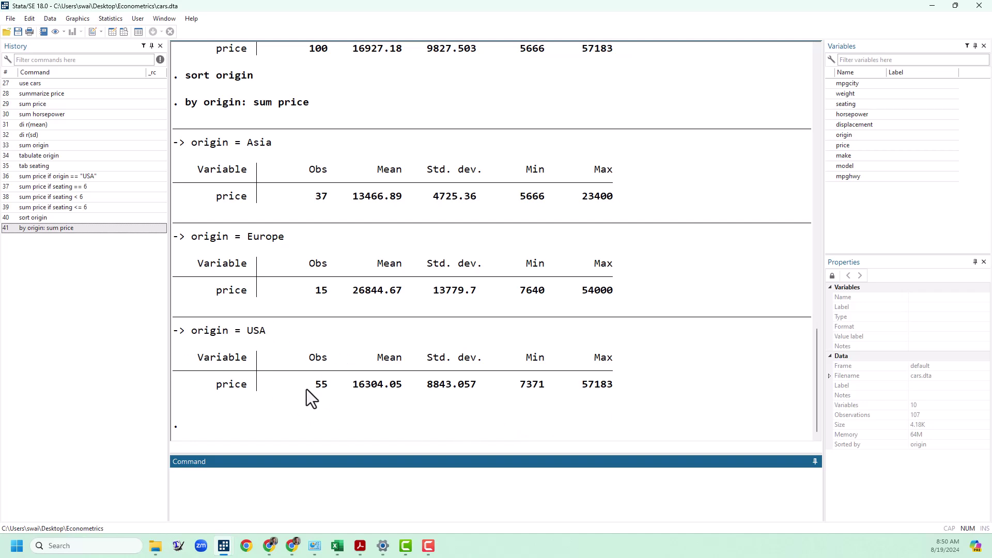
drag(315, 384, 327, 385)
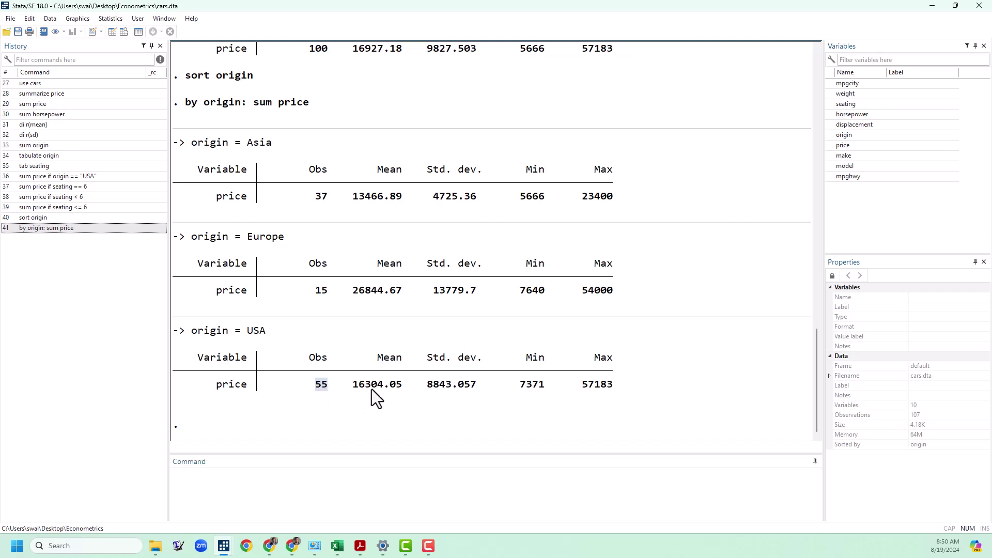
scroll(393, 389, up, 4)
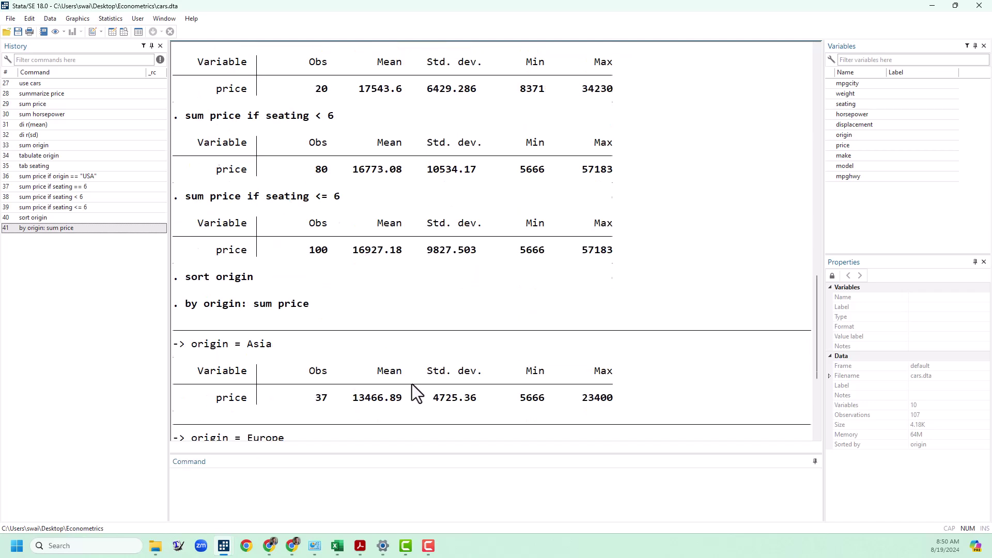
scroll(408, 392, up, 6)
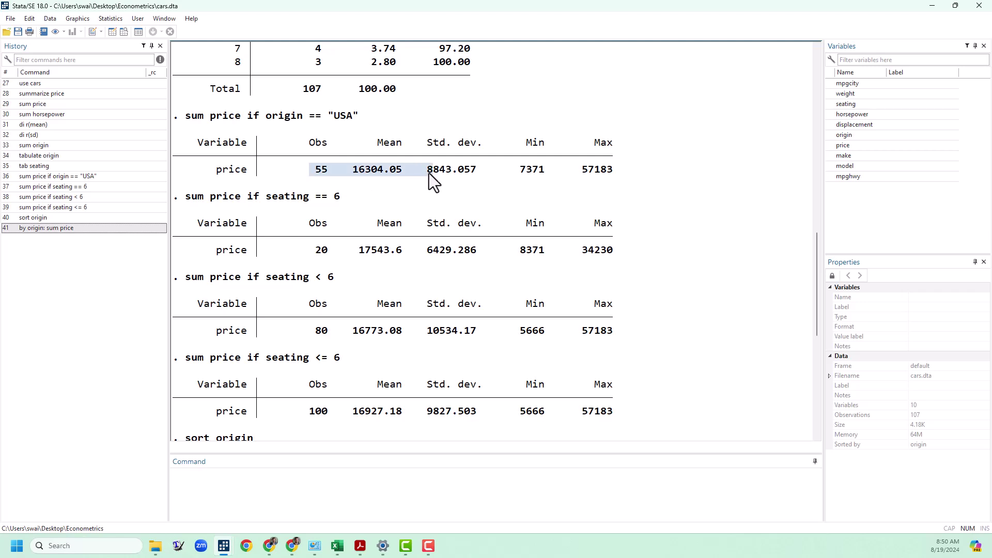
drag(429, 173, 614, 174)
scroll(620, 310, down, 9)
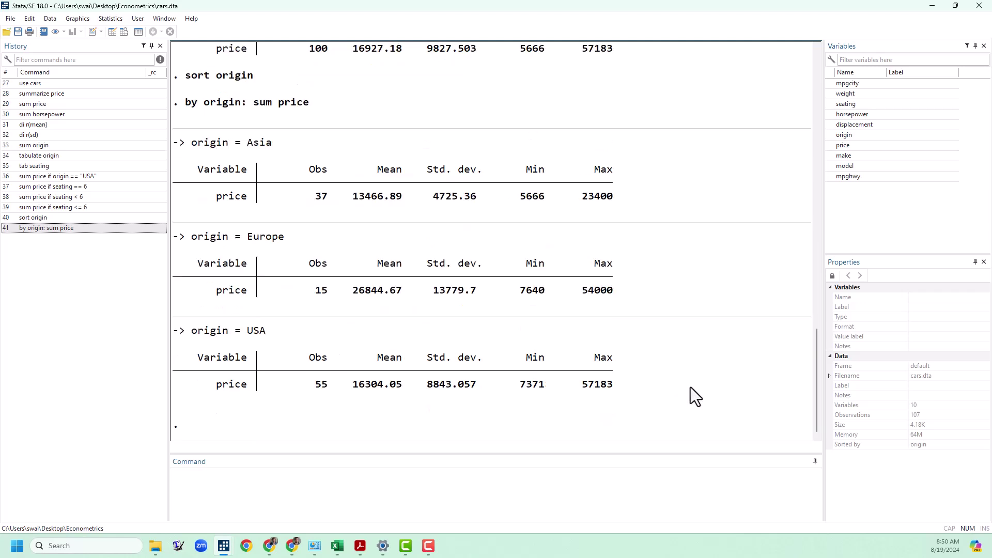